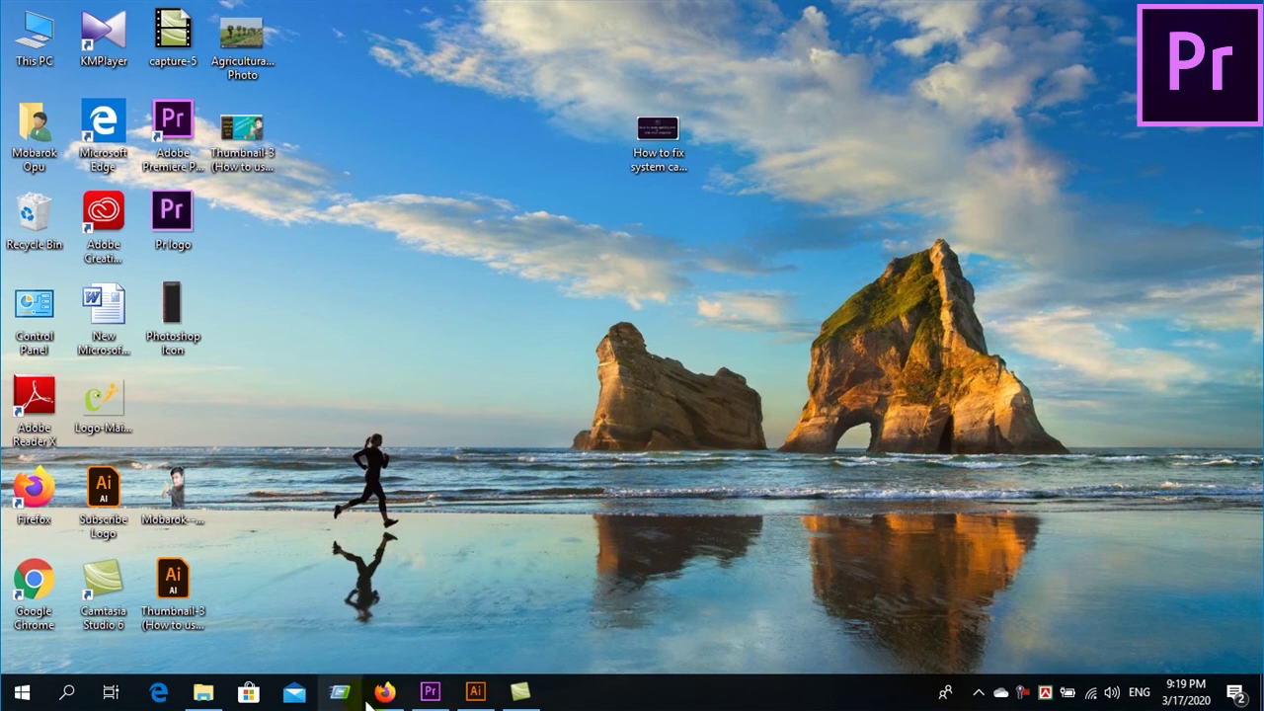
# Switch to Adobe Premiere Pro to view the Untitled project's workspace, and minimize its window back to the desktop
pyautogui.click(430, 694)
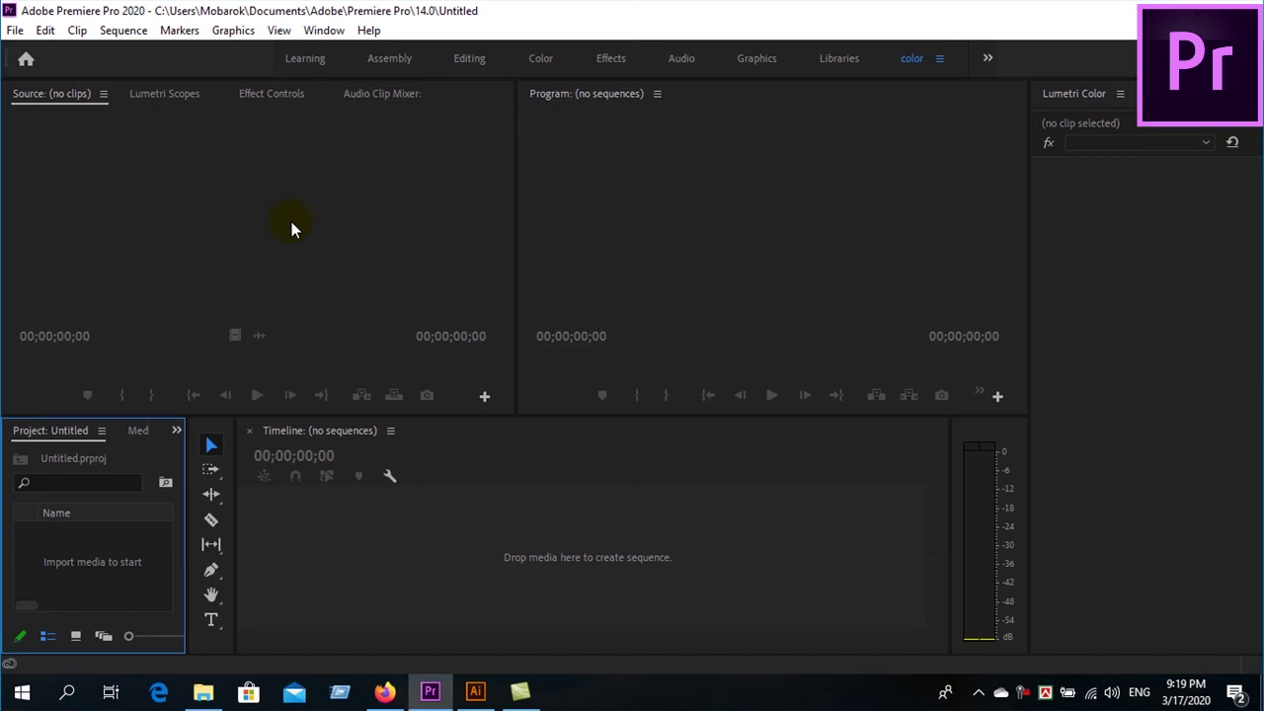
pyautogui.doubleClick(919, 23)
pyautogui.doubleClick(418, 40)
pyautogui.click(1153, 8)
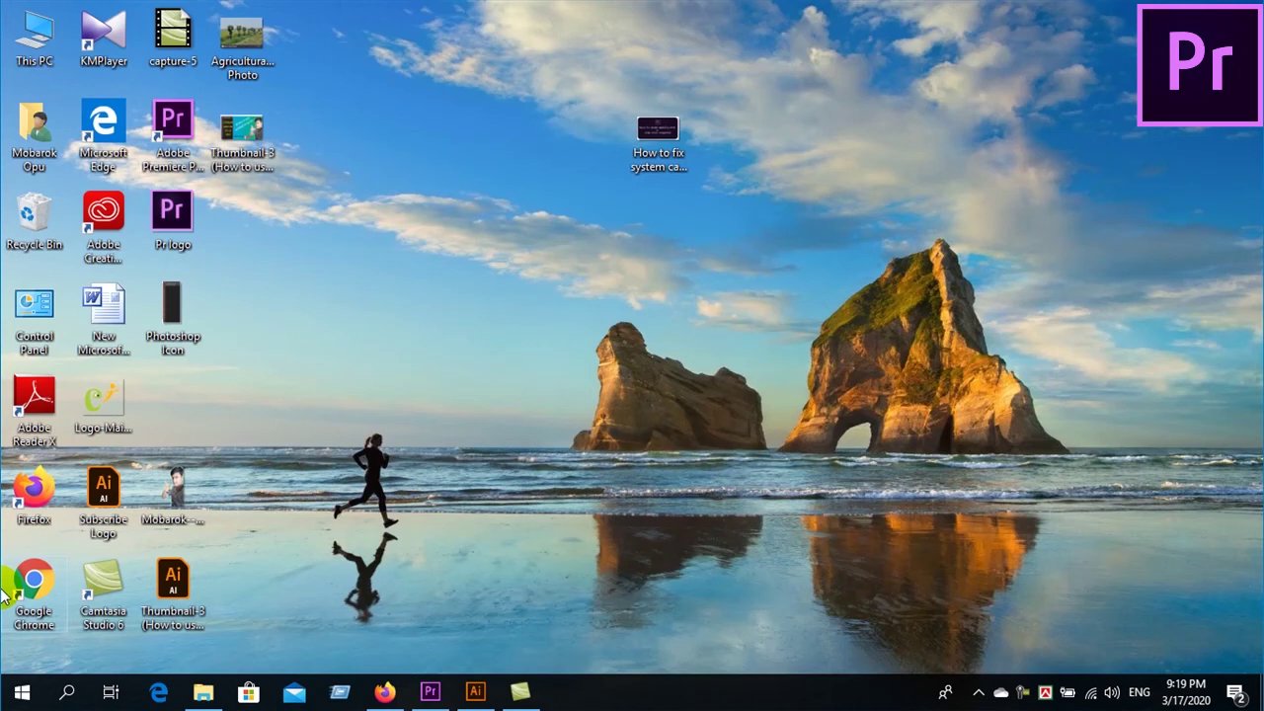
# Open Device Manager and select Microsoft Basic Display Adapter under Display adapters
pyautogui.rightClick(22, 697)
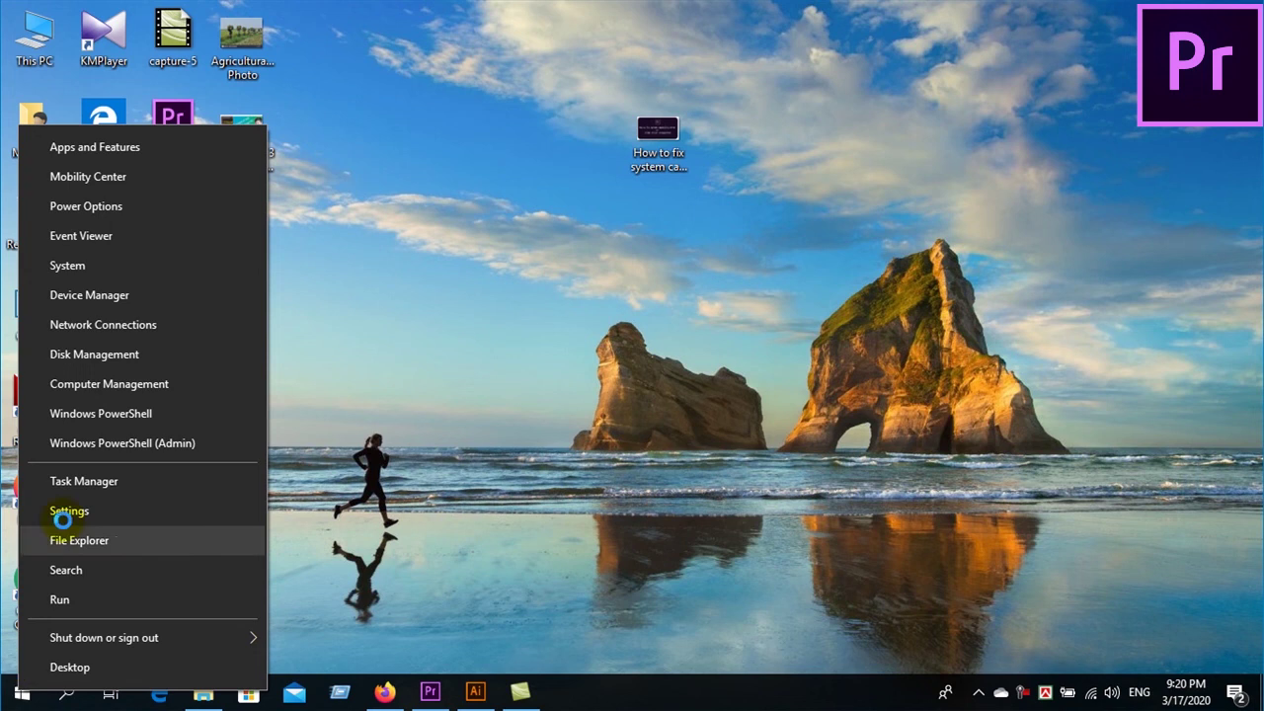
pyautogui.click(108, 381)
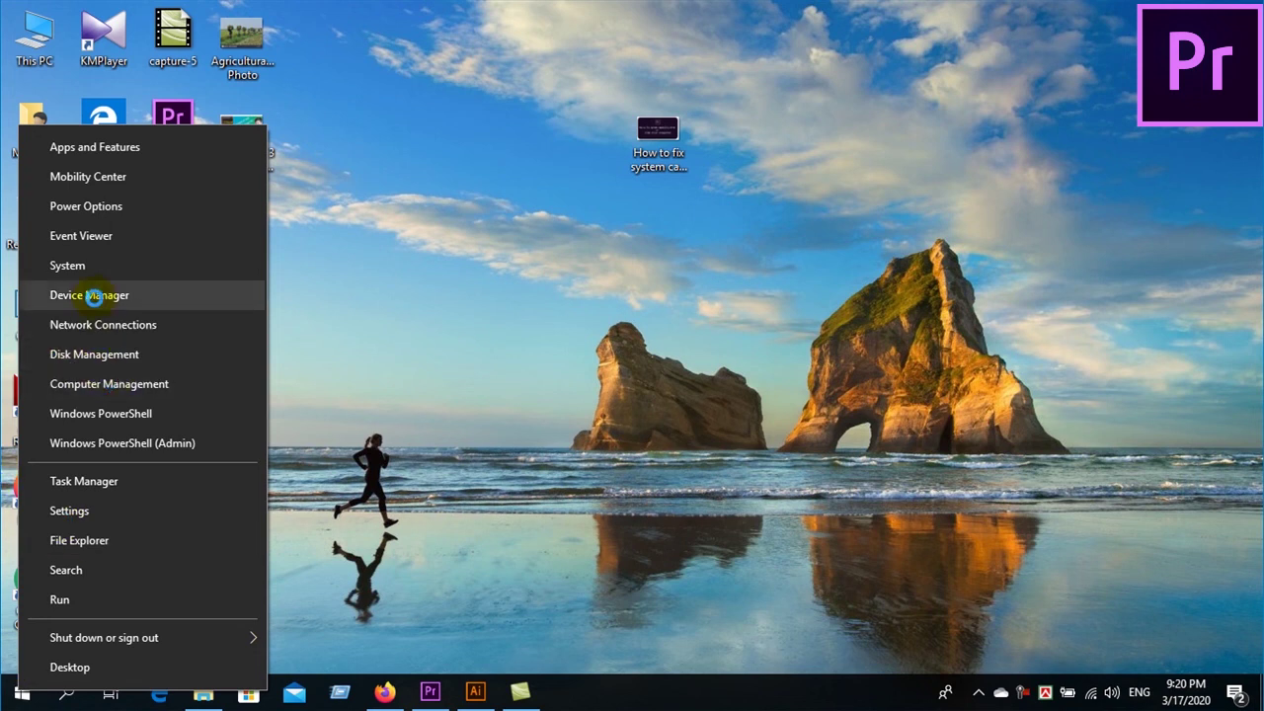
pyautogui.click(99, 297)
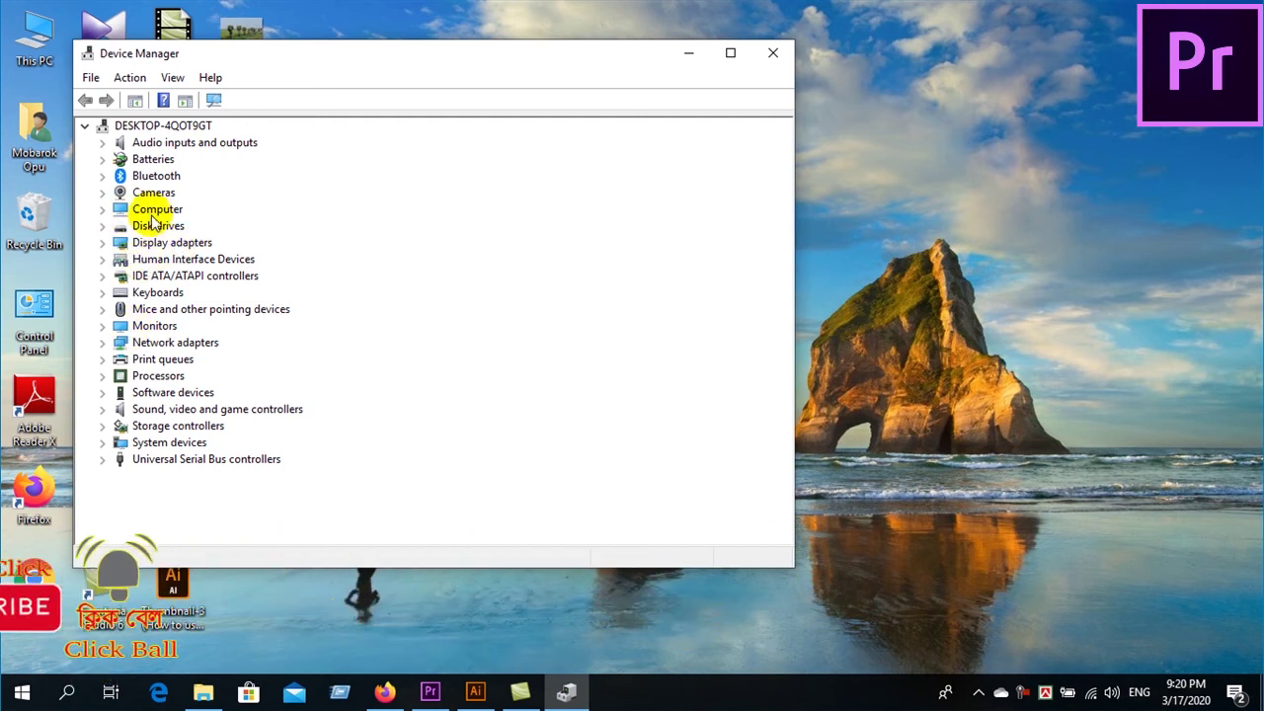
pyautogui.click(103, 243)
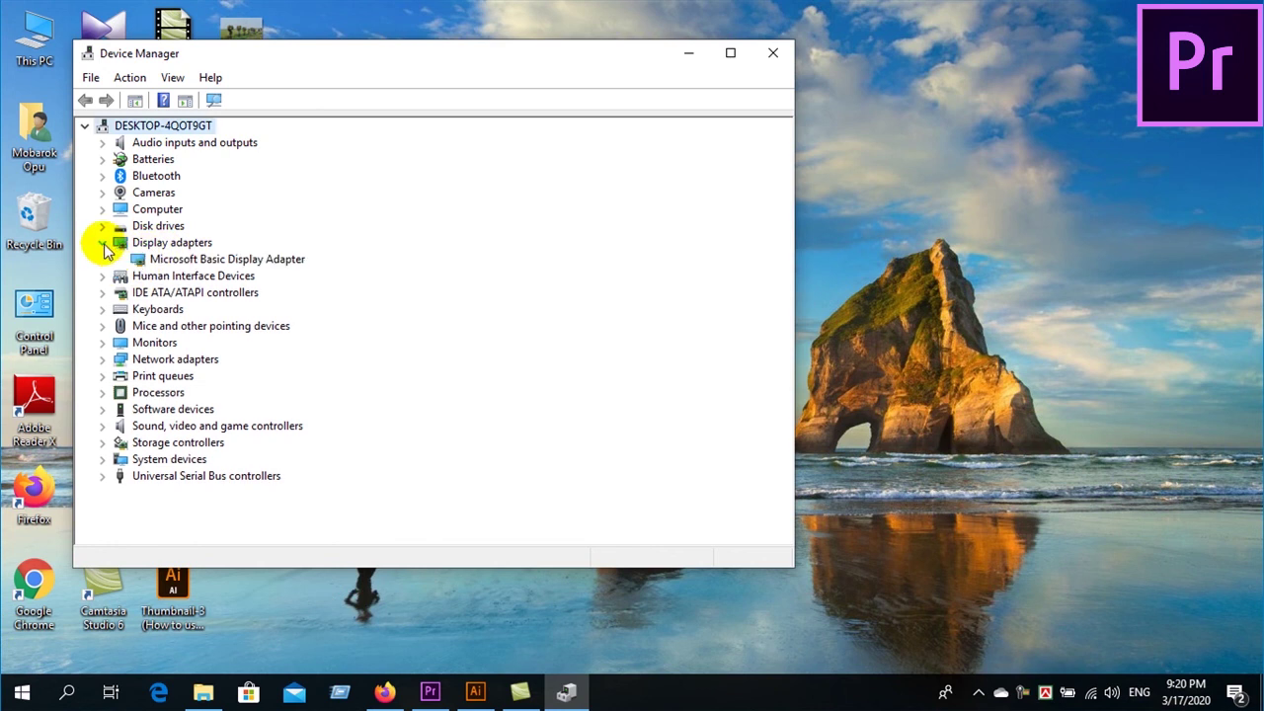
pyautogui.click(196, 261)
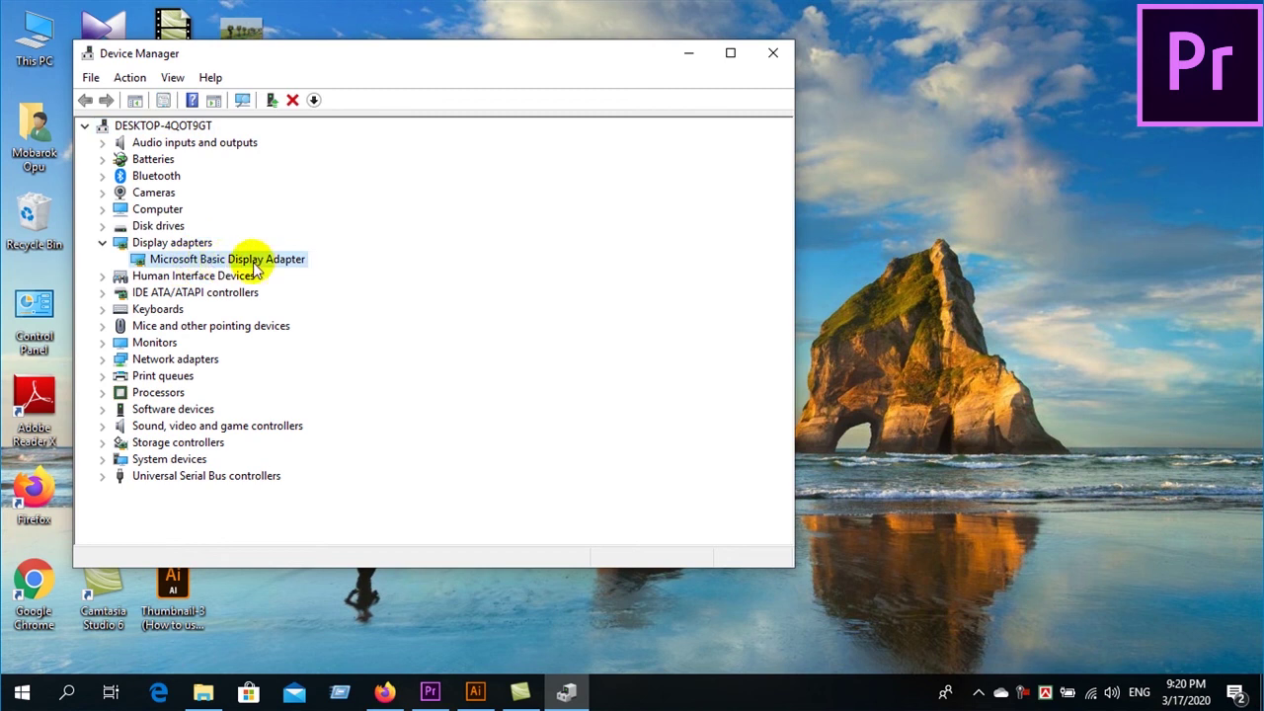
# Try a manual driver update for the display adapter, choosing Microsoft Basic Display Adapter from the available drivers, and close Device Manager
pyautogui.rightClick(213, 260)
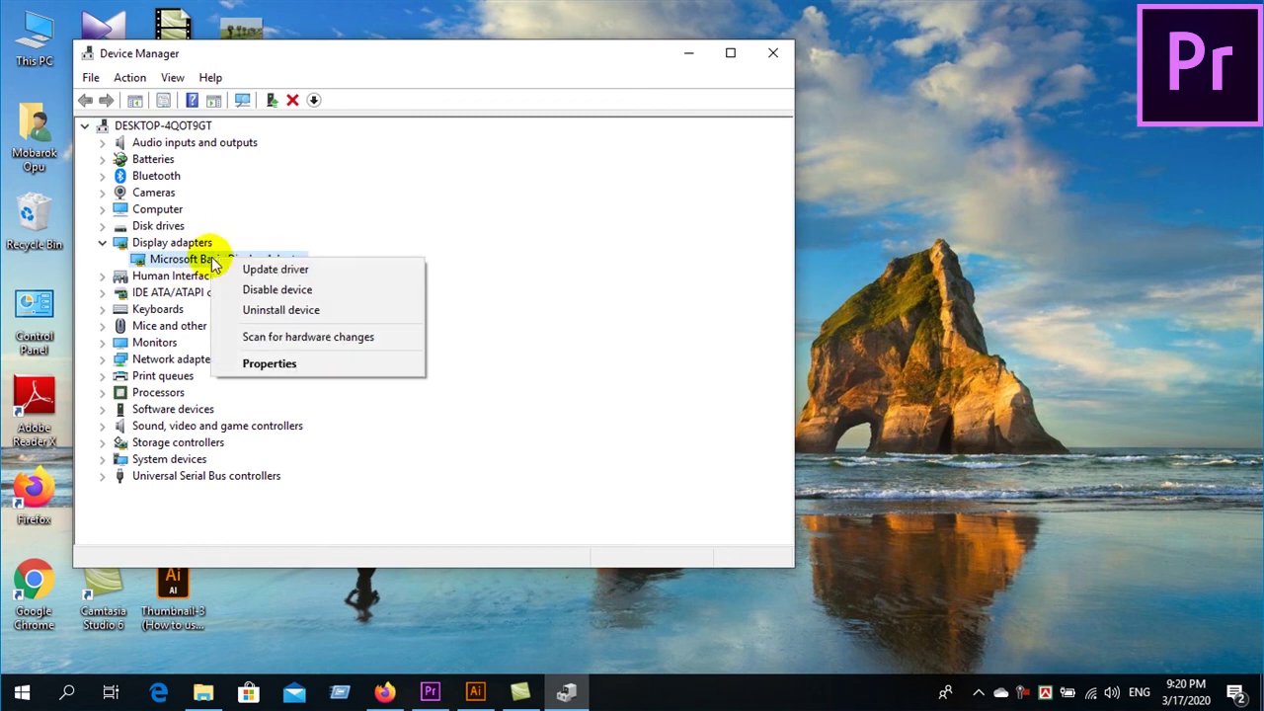
pyautogui.click(280, 272)
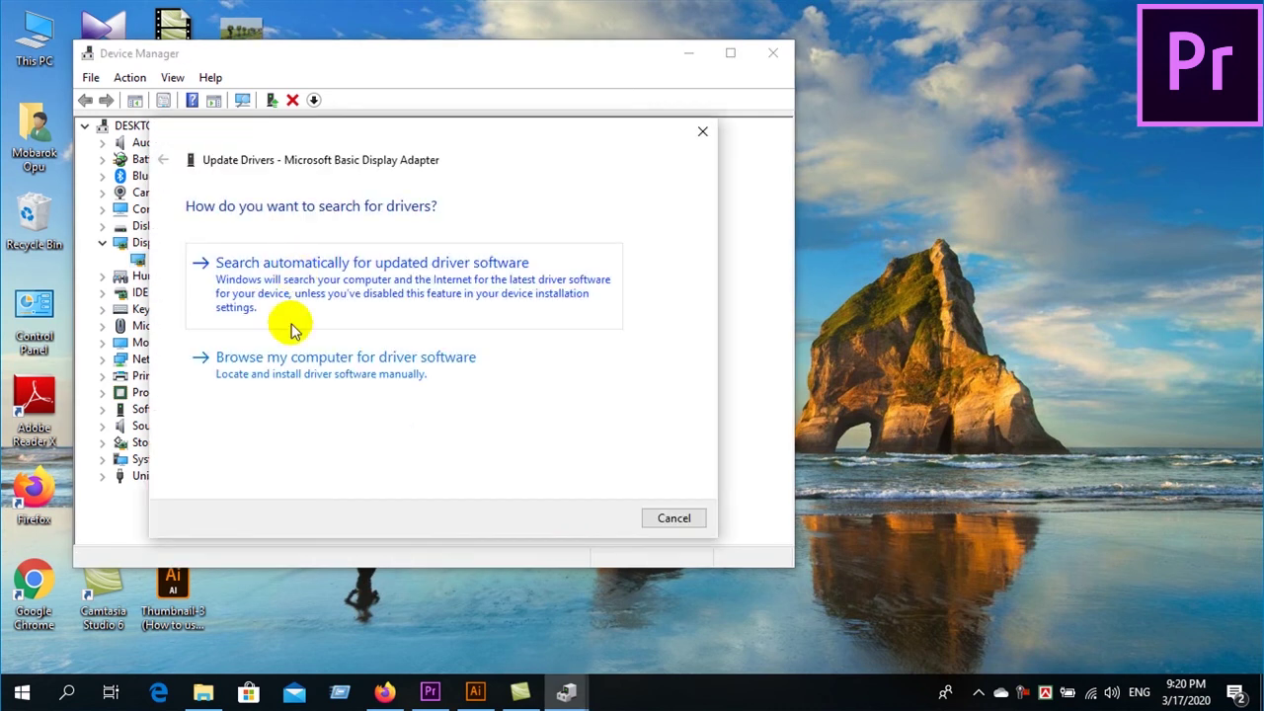
pyautogui.click(386, 370)
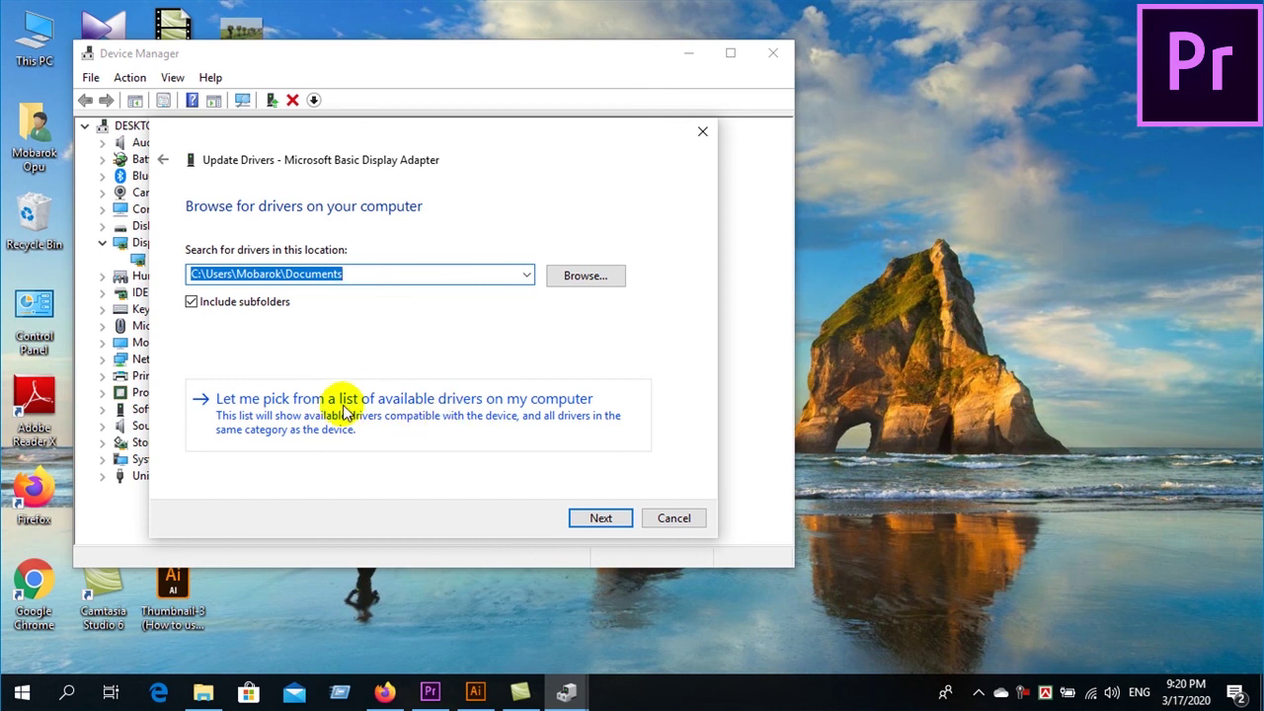
pyautogui.click(294, 420)
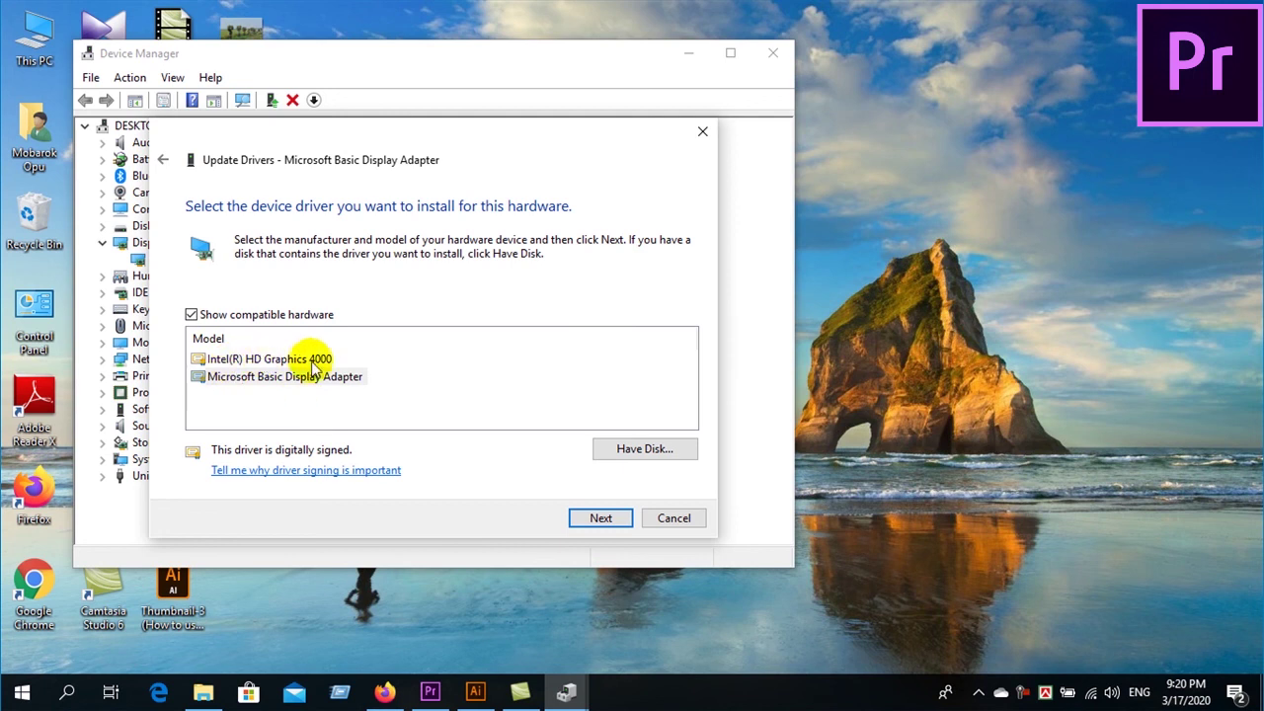
pyautogui.click(272, 360)
pyautogui.click(248, 379)
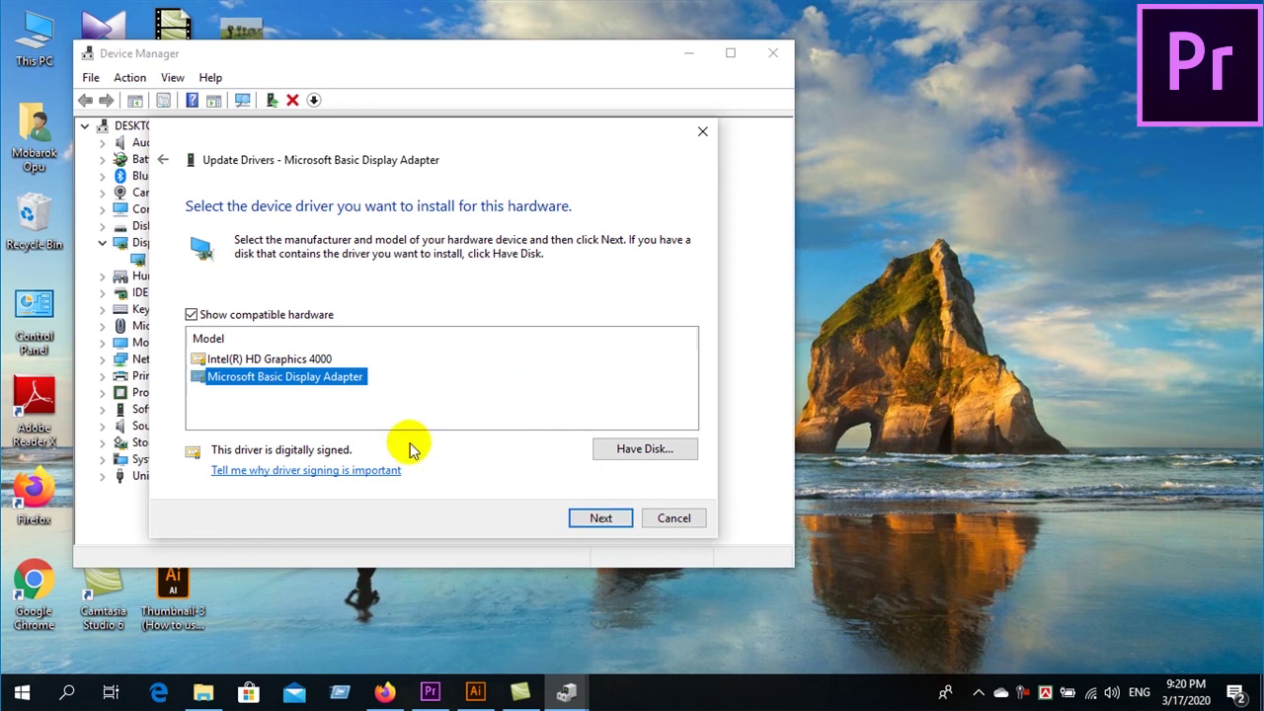
pyautogui.click(675, 518)
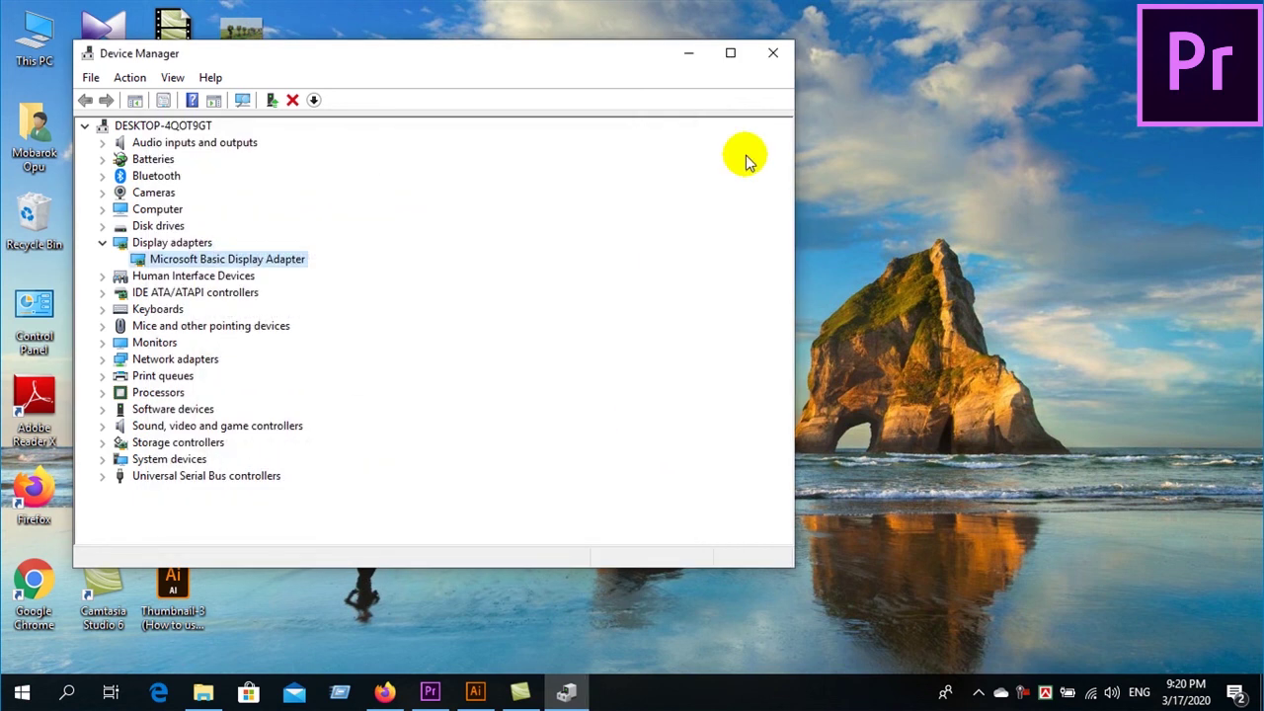
pyautogui.click(775, 62)
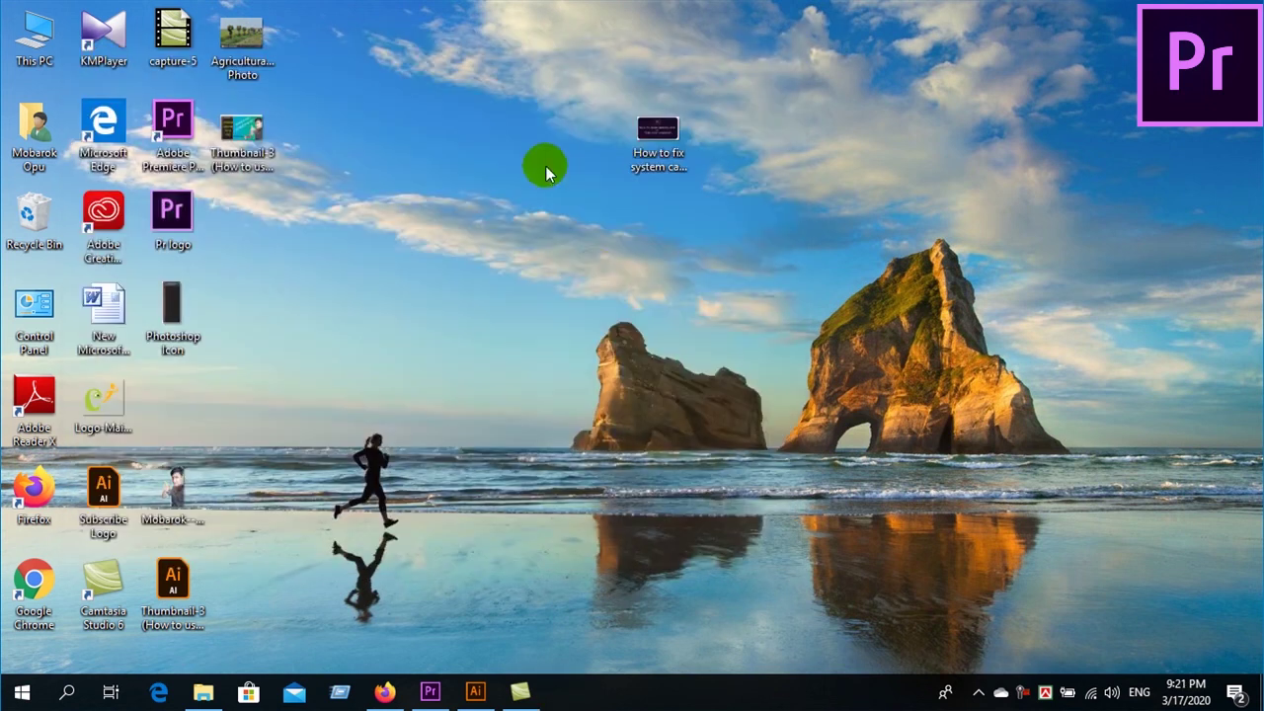
pyautogui.rightClick(521, 191)
pyautogui.click(538, 221)
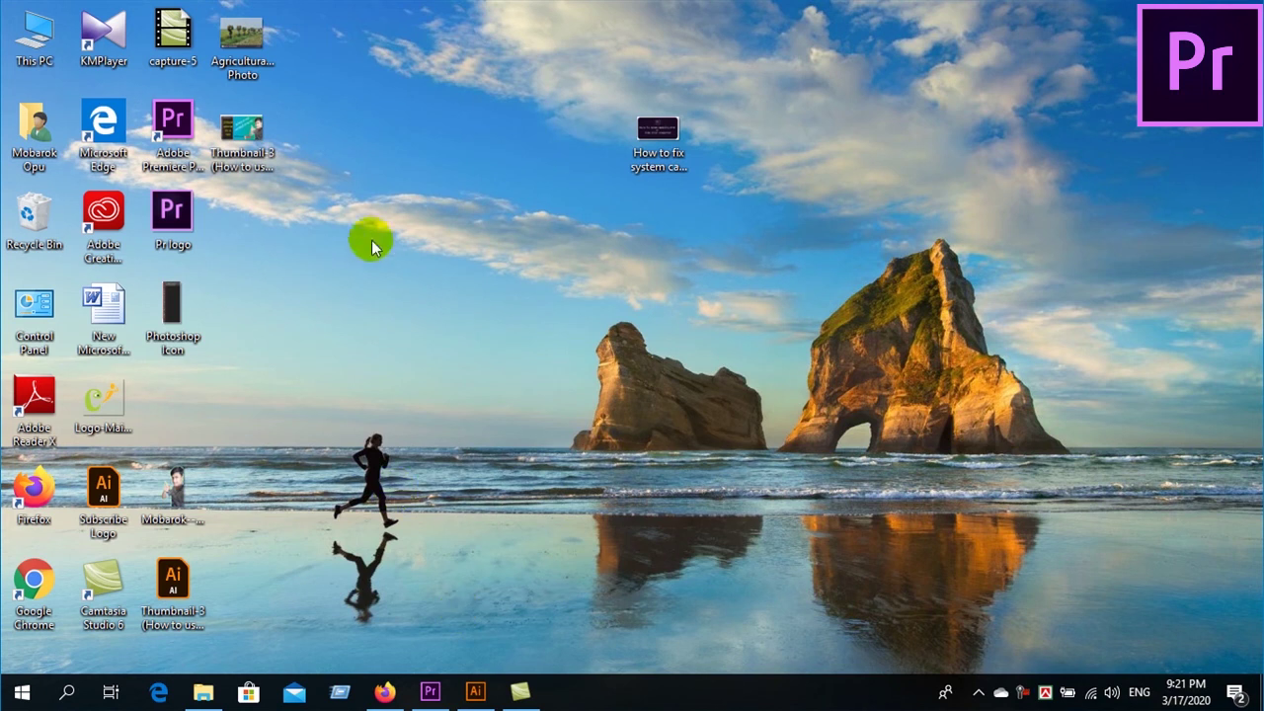
pyautogui.rightClick(425, 289)
pyautogui.click(470, 346)
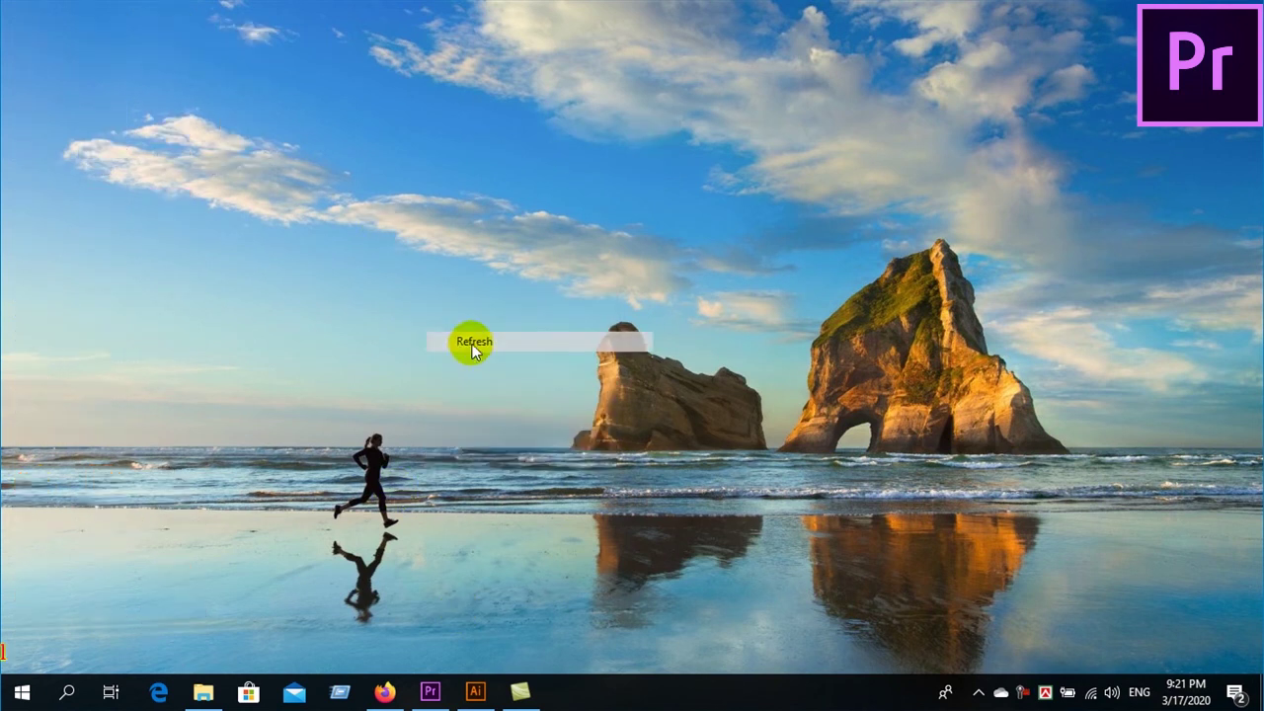
pyautogui.rightClick(387, 244)
pyautogui.click(440, 301)
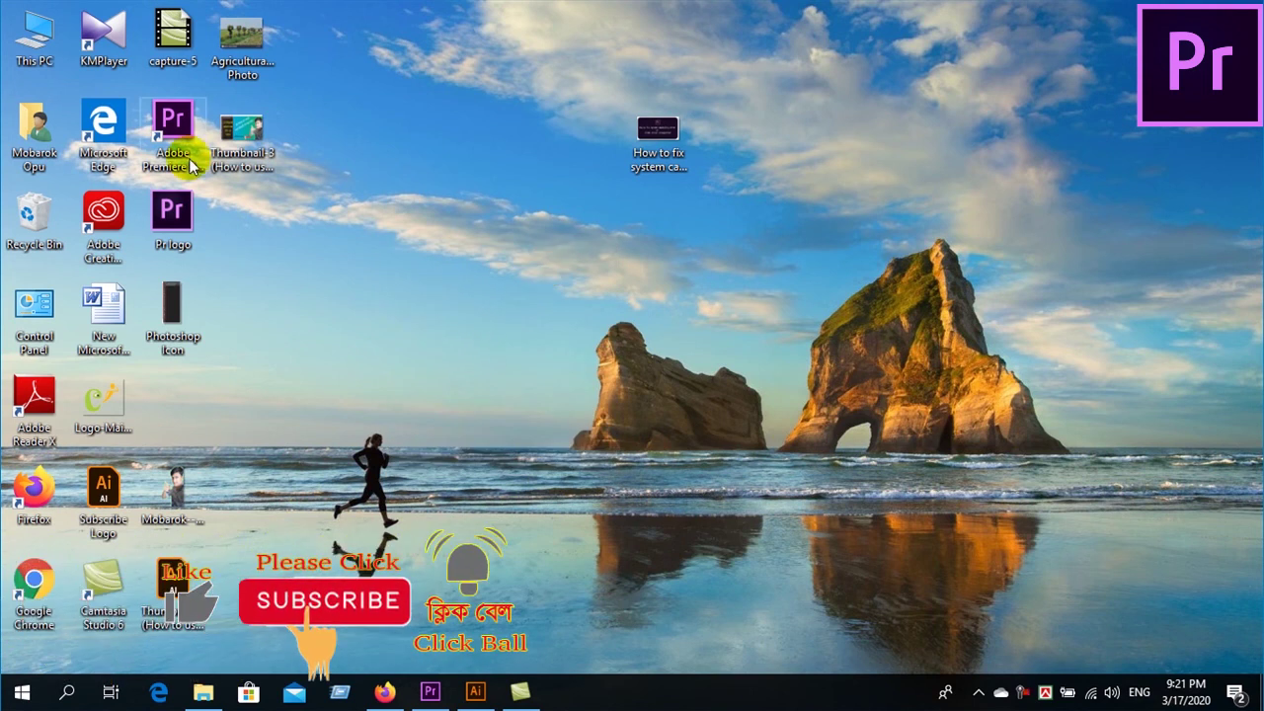
pyautogui.rightClick(412, 227)
pyautogui.click(456, 283)
pyautogui.rightClick(459, 287)
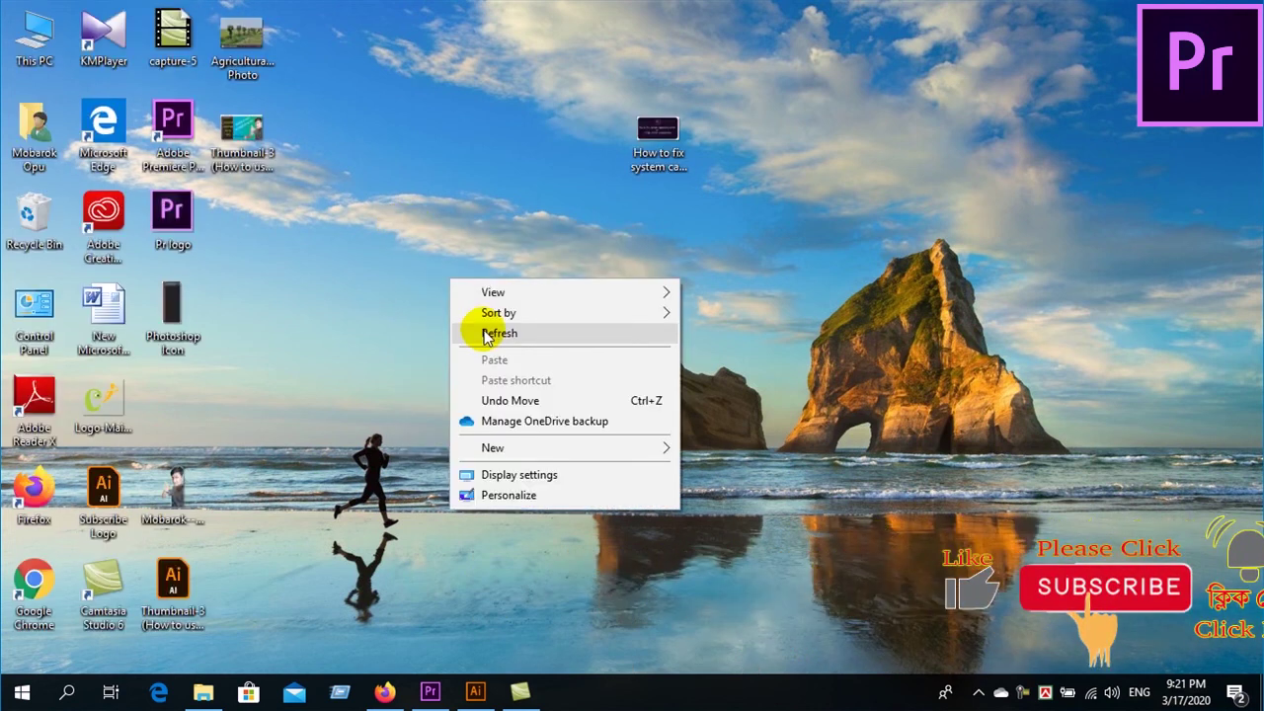
pyautogui.click(483, 330)
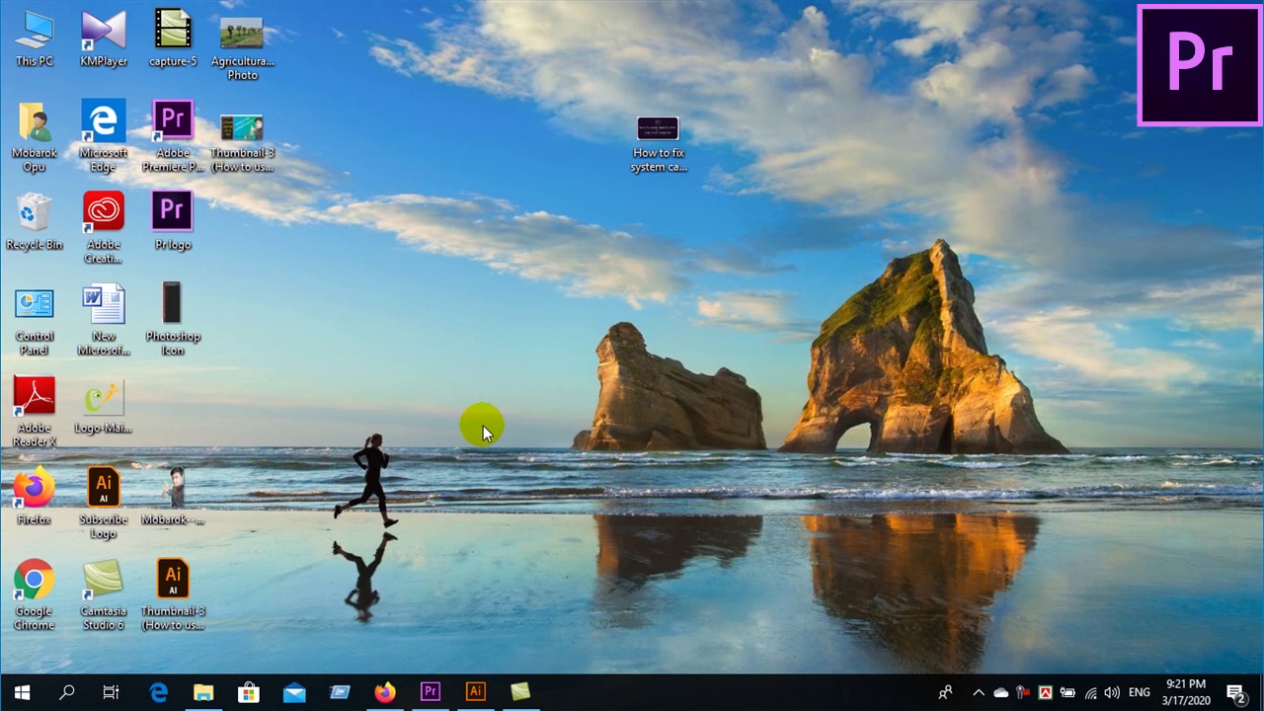
pyautogui.rightClick(454, 202)
pyautogui.click(515, 251)
pyautogui.rightClick(515, 258)
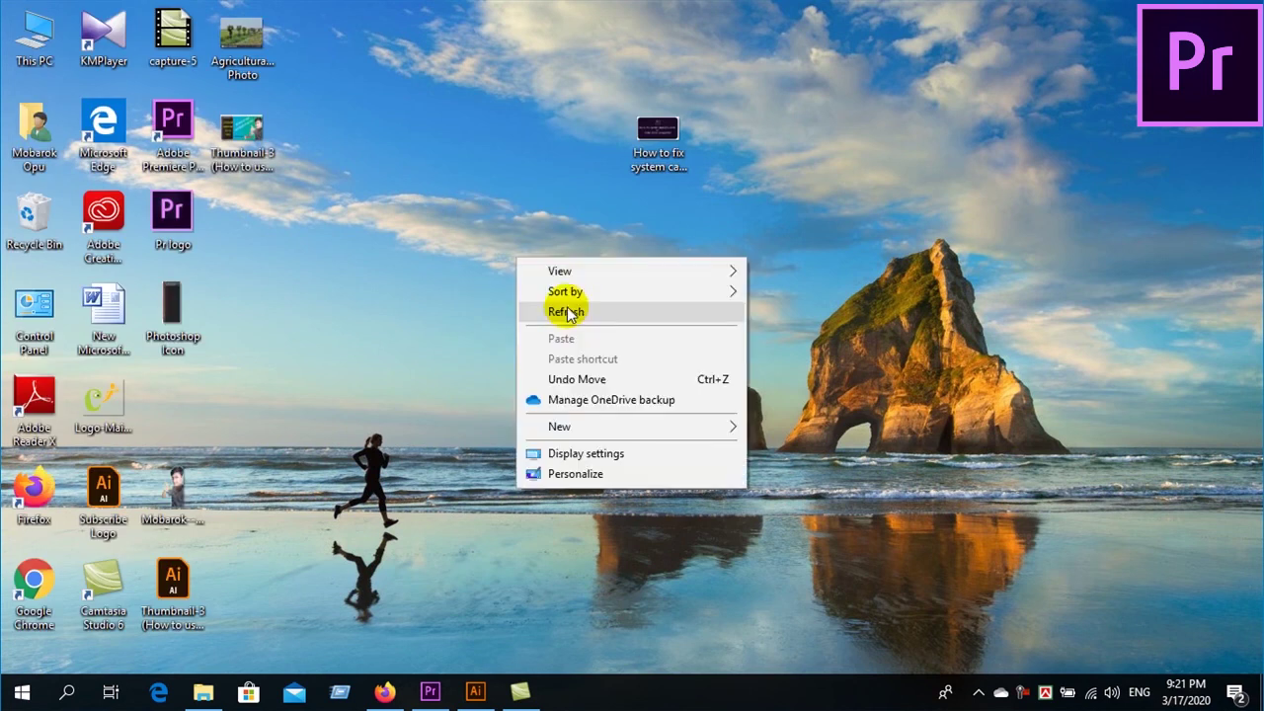
pyautogui.click(567, 290)
pyautogui.rightClick(460, 237)
pyautogui.click(507, 286)
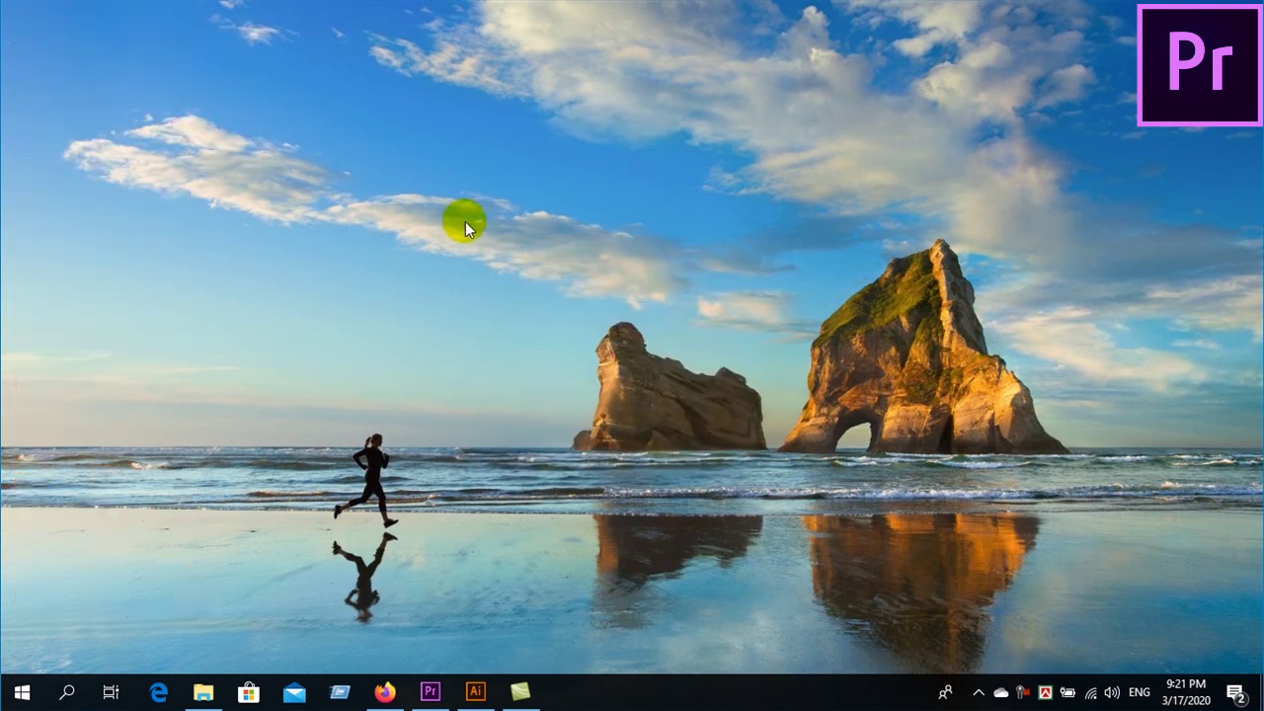
pyautogui.rightClick(460, 209)
pyautogui.click(511, 264)
pyautogui.rightClick(514, 261)
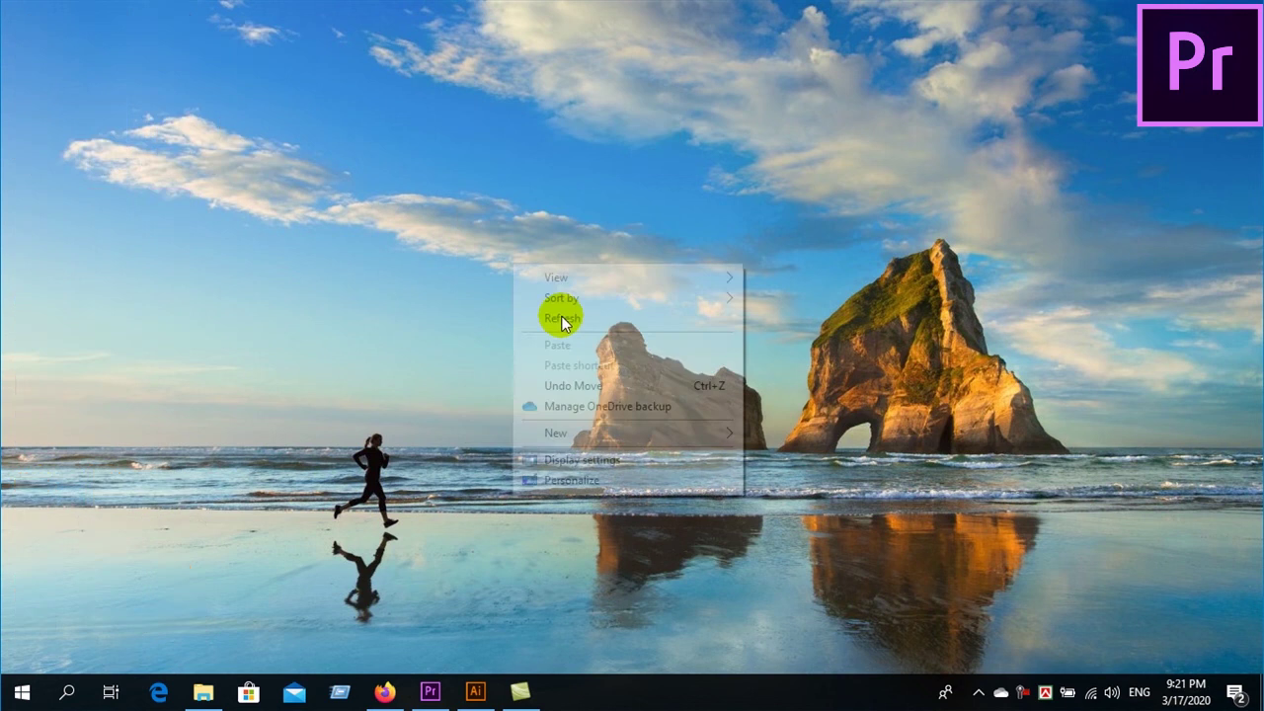
pyautogui.click(561, 318)
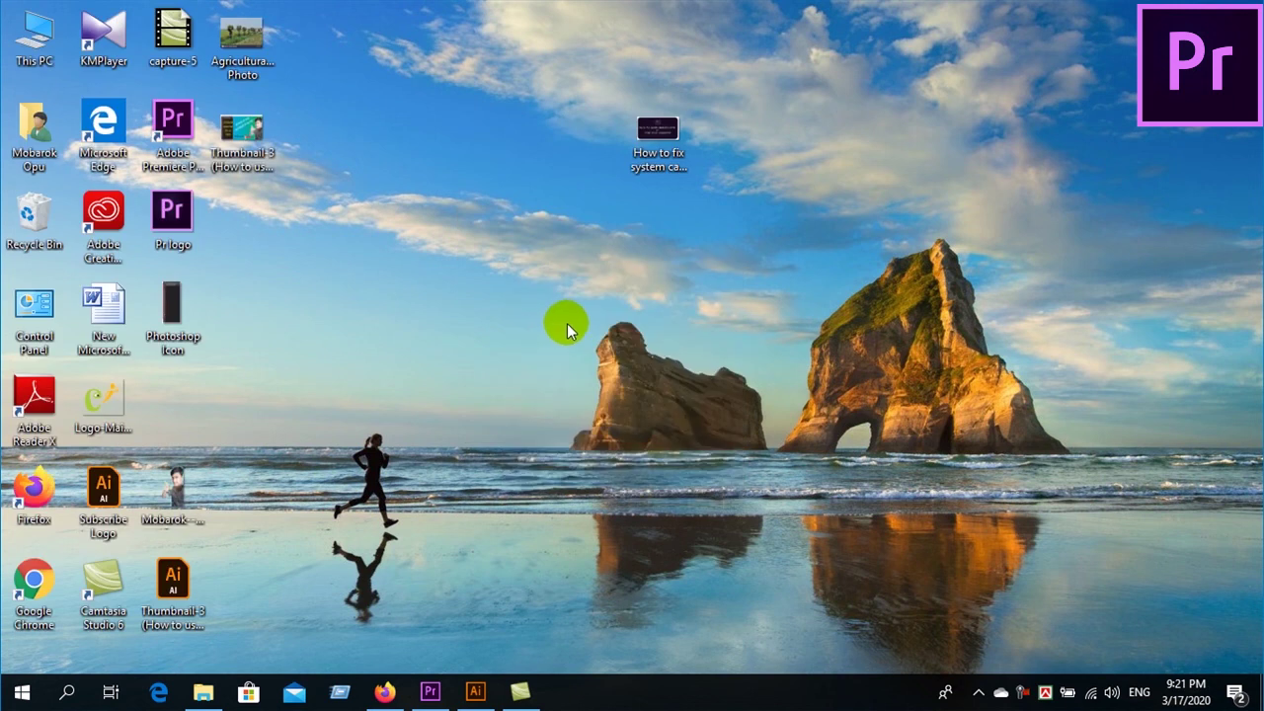